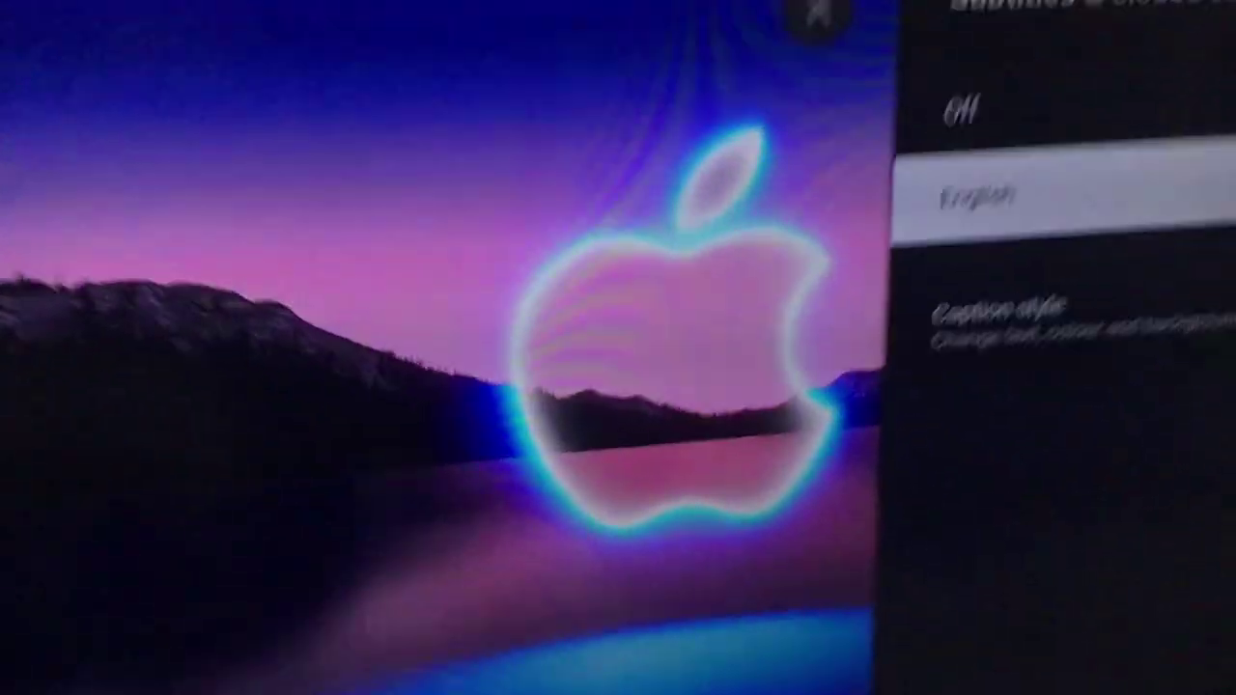
key(Escape)
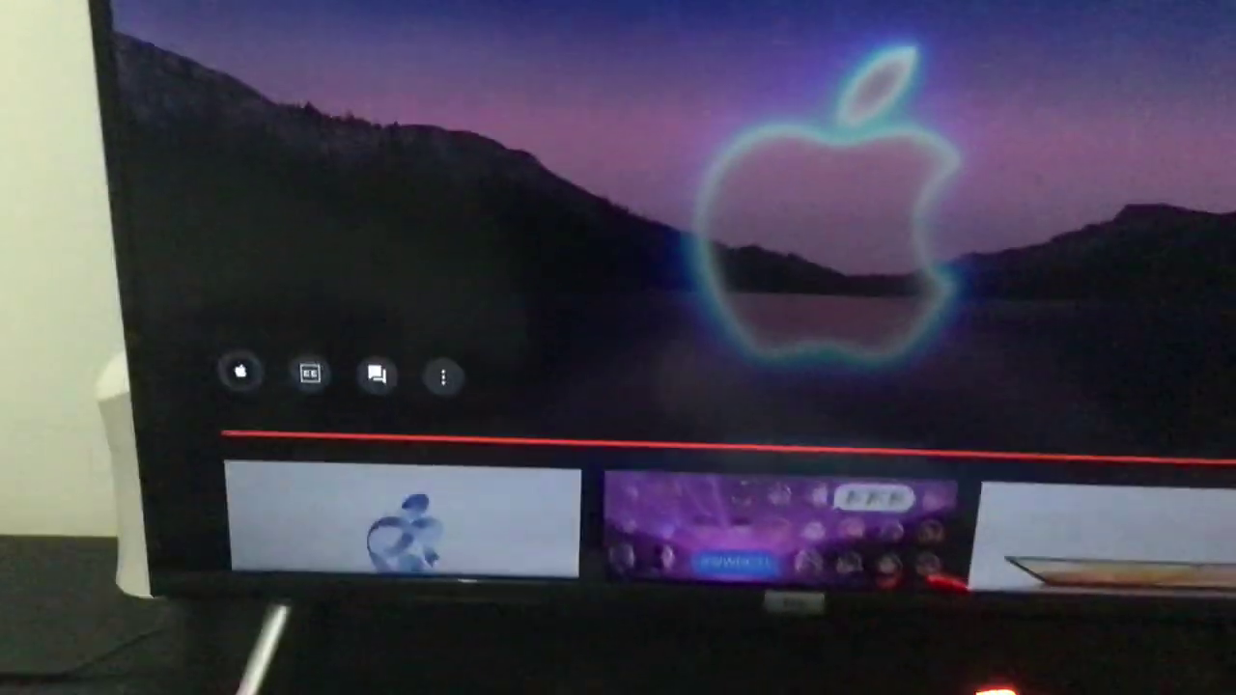